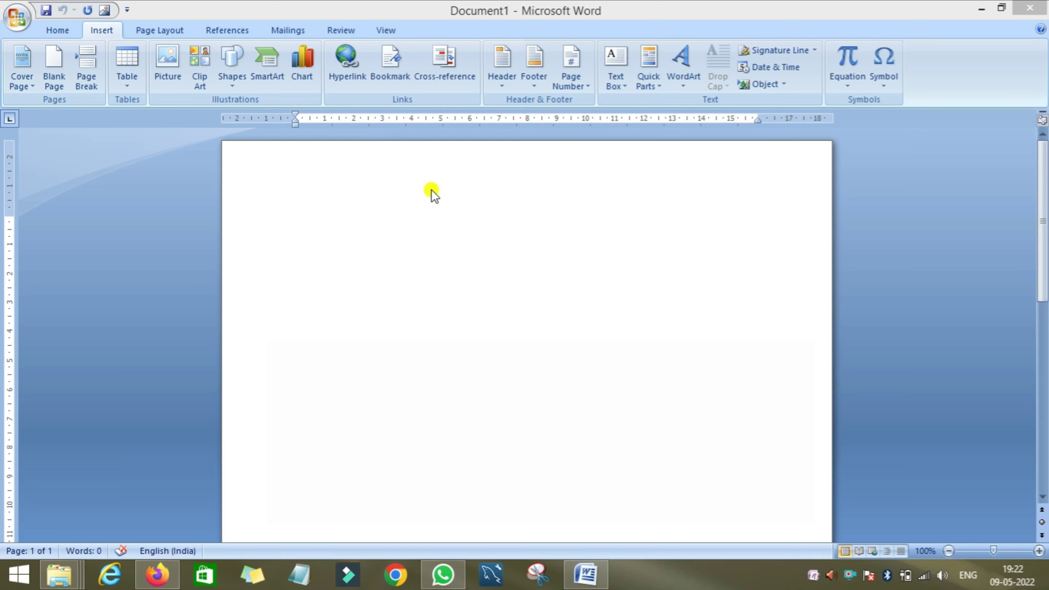
- Activate the blank Document1 page, minimize Word, then restore it from the taskbar
{"action": "left_click", "coordinate": [494, 211]}
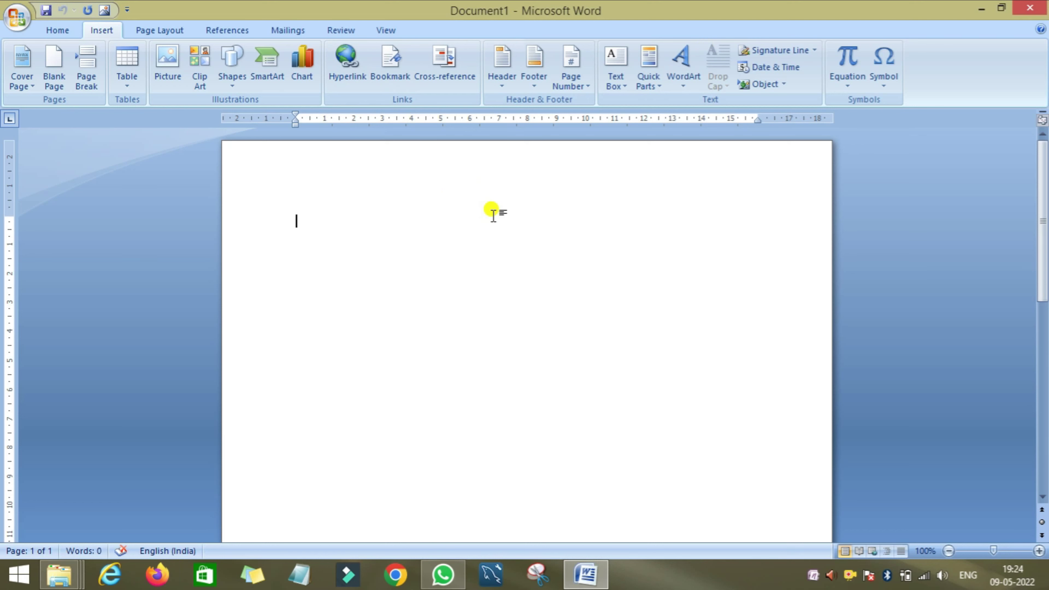
{"action": "left_click", "coordinate": [987, 7]}
{"action": "left_click", "coordinate": [586, 574]}
- Type the word 'Repairing' as the first line of the blank document
{"action": "type", "text": "REpairing"}
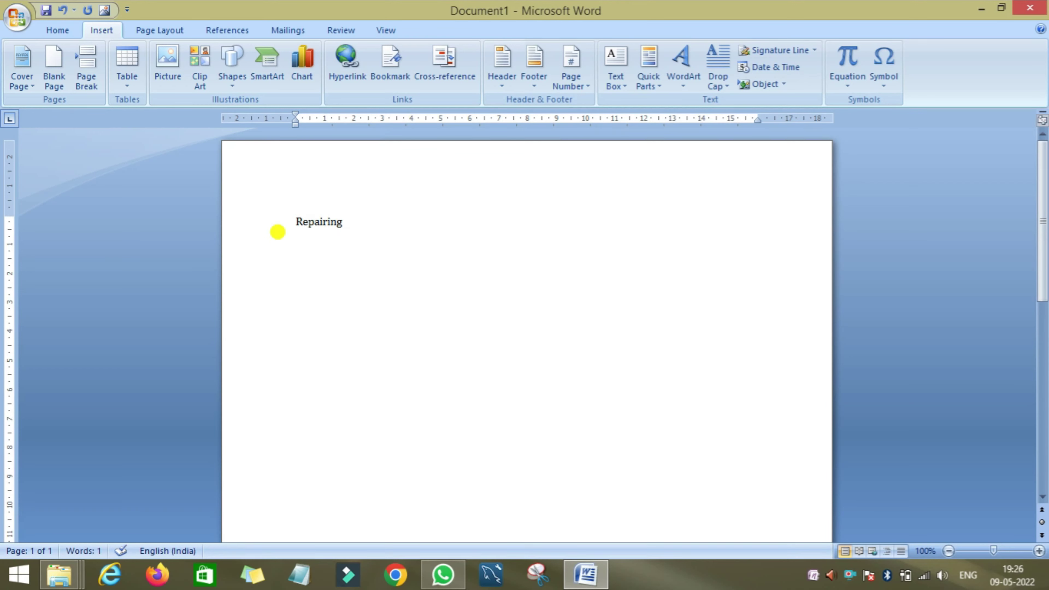